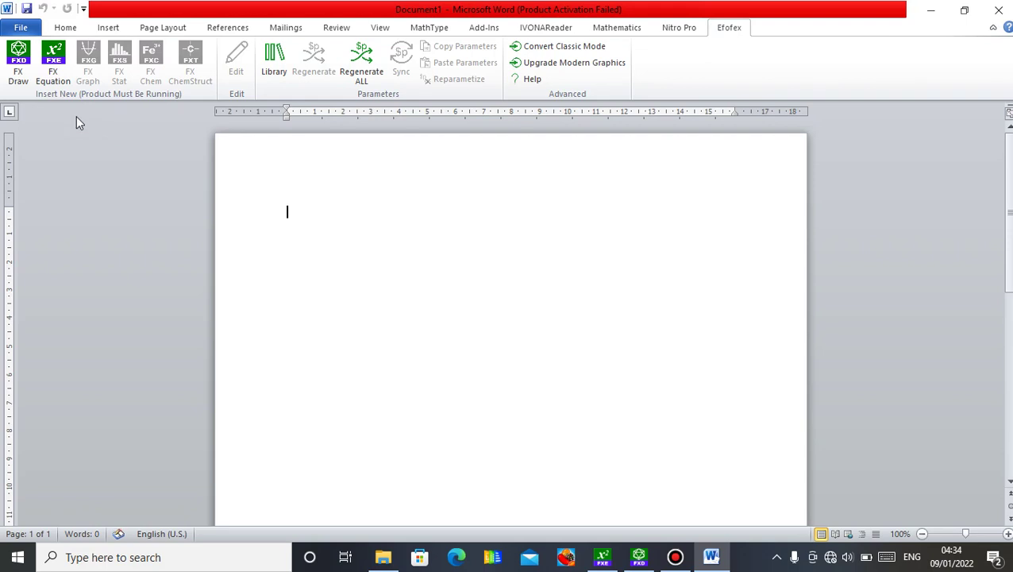
Step: Create a new FX Equation reading ax2+ba+c=0 in a maximized editor and insert it into the document
{"action": "left_click", "coordinate": [53, 79]}
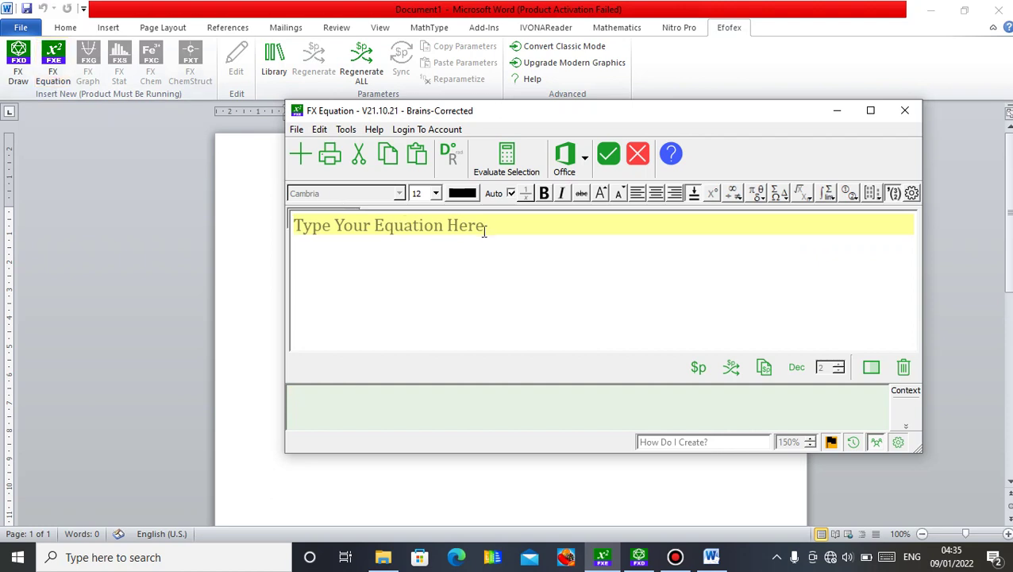
{"action": "left_click", "coordinate": [871, 111]}
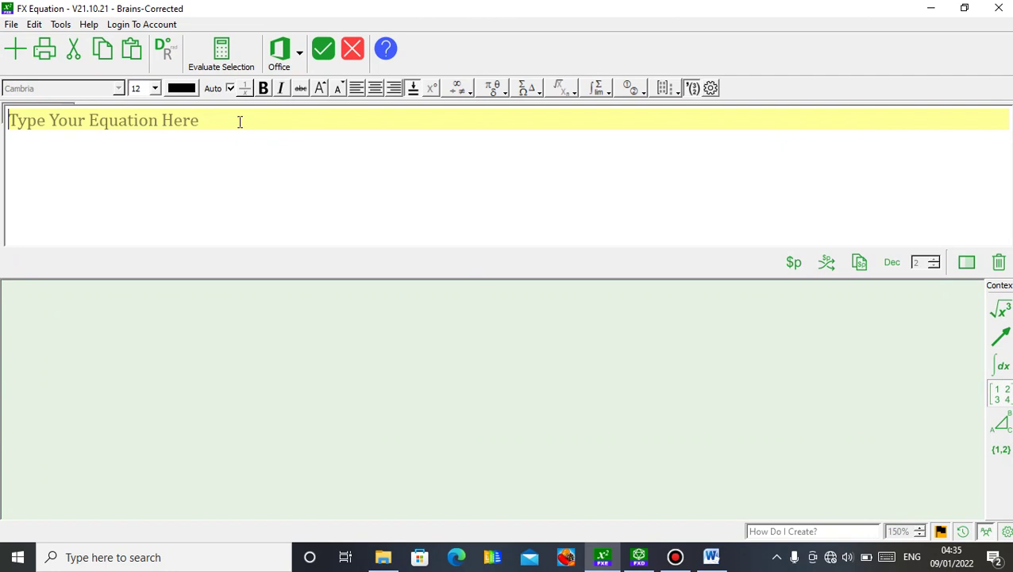
{"action": "type", "text": "ax"}
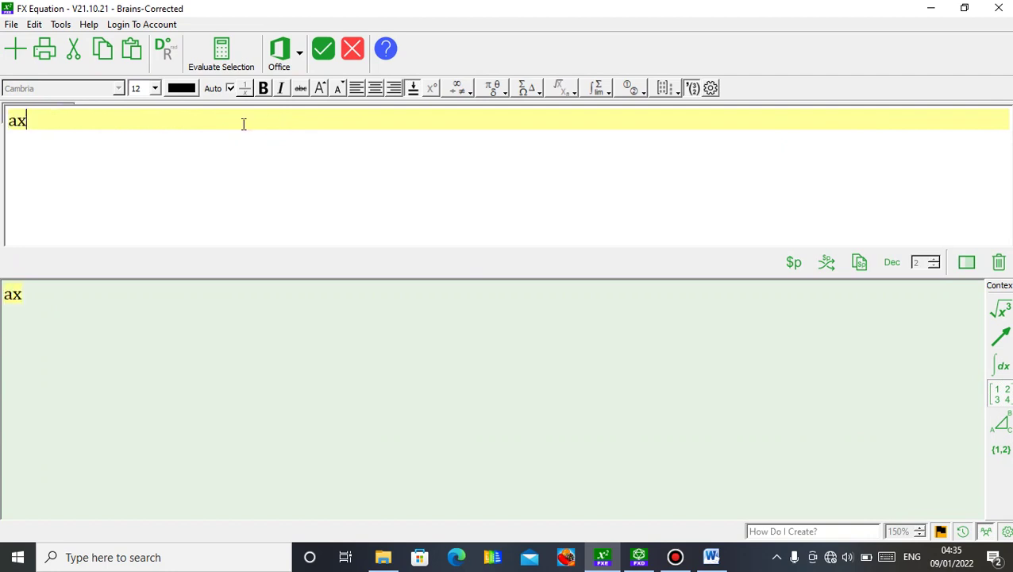
{"action": "type", "text": "2+ba+"}
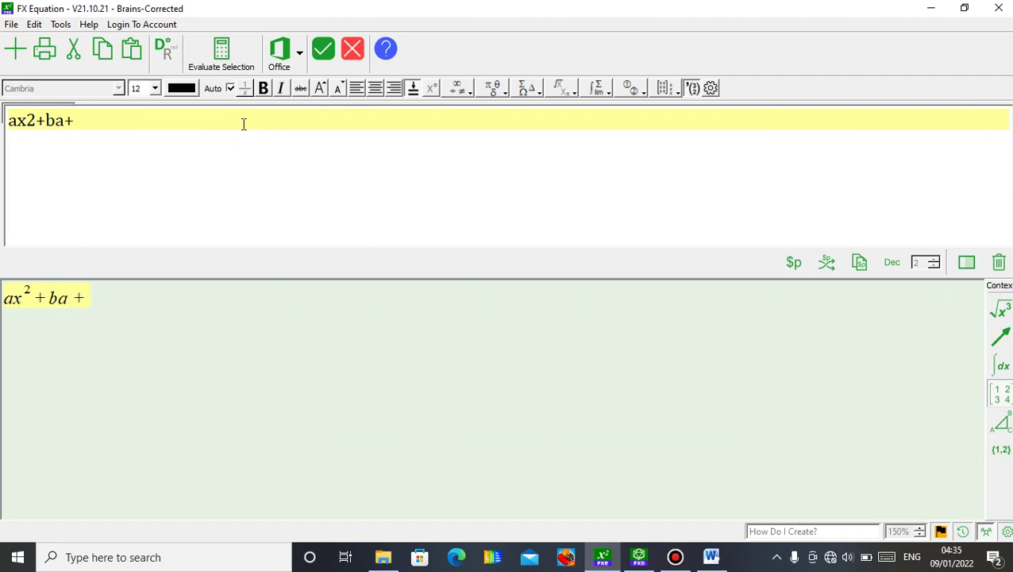
{"action": "type", "text": "c=0"}
{"action": "left_click", "coordinate": [323, 49]}
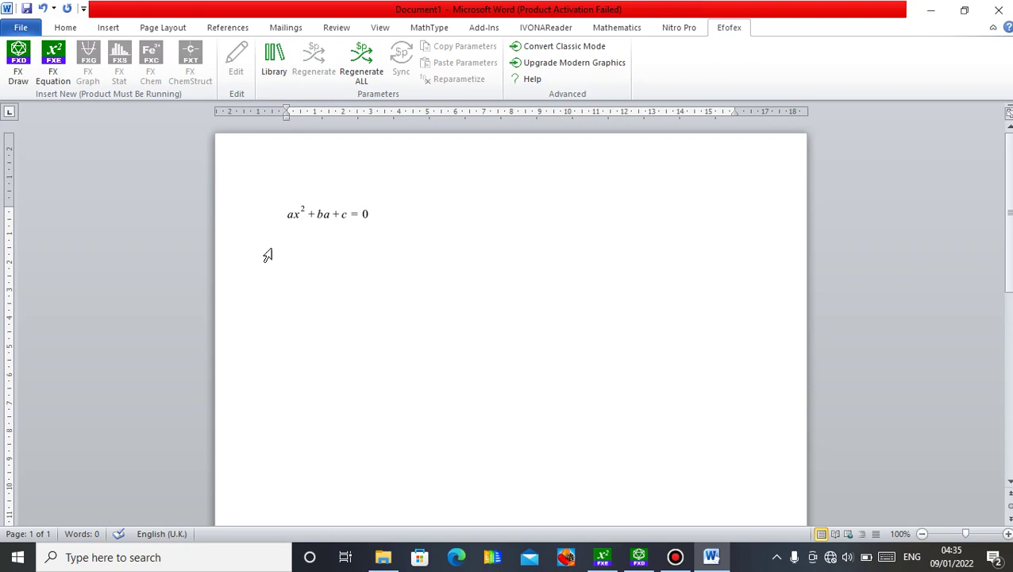
Step: Start a second FX Equation and define the dynamic parameter $a=list(1,2,3)
{"action": "left_click", "coordinate": [60, 83]}
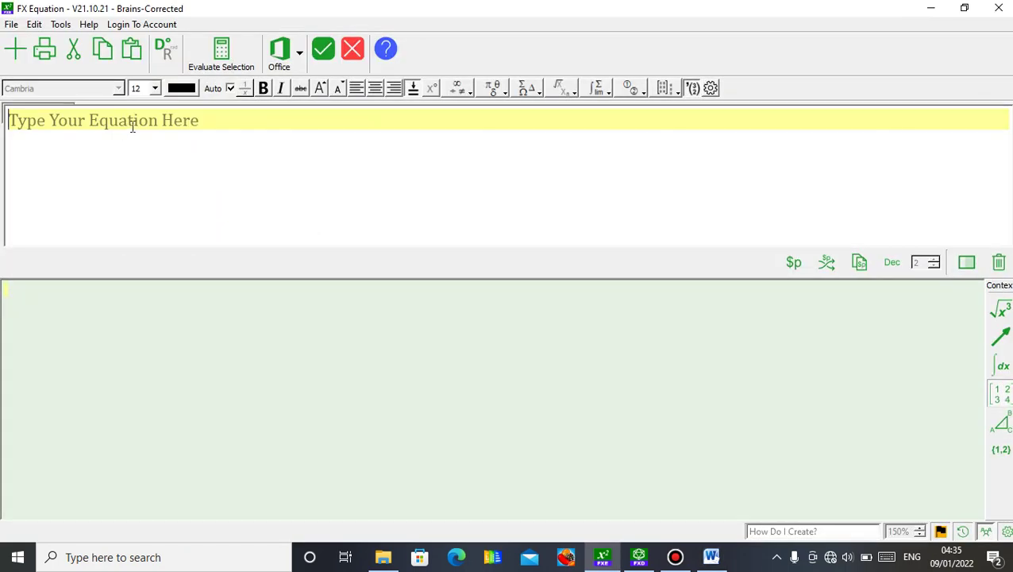
{"action": "left_click", "coordinate": [792, 264]}
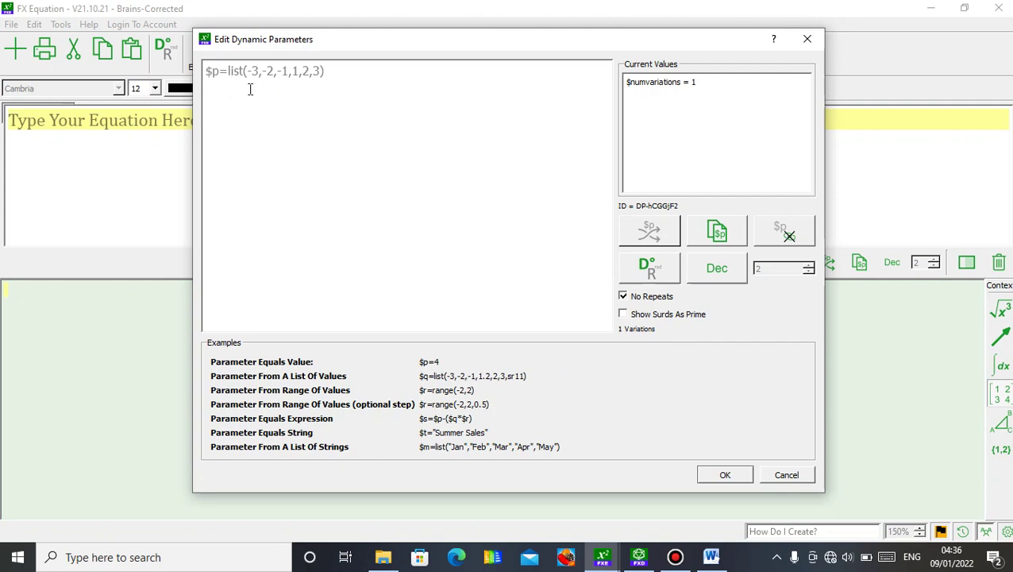
{"action": "type", "text": "$"}
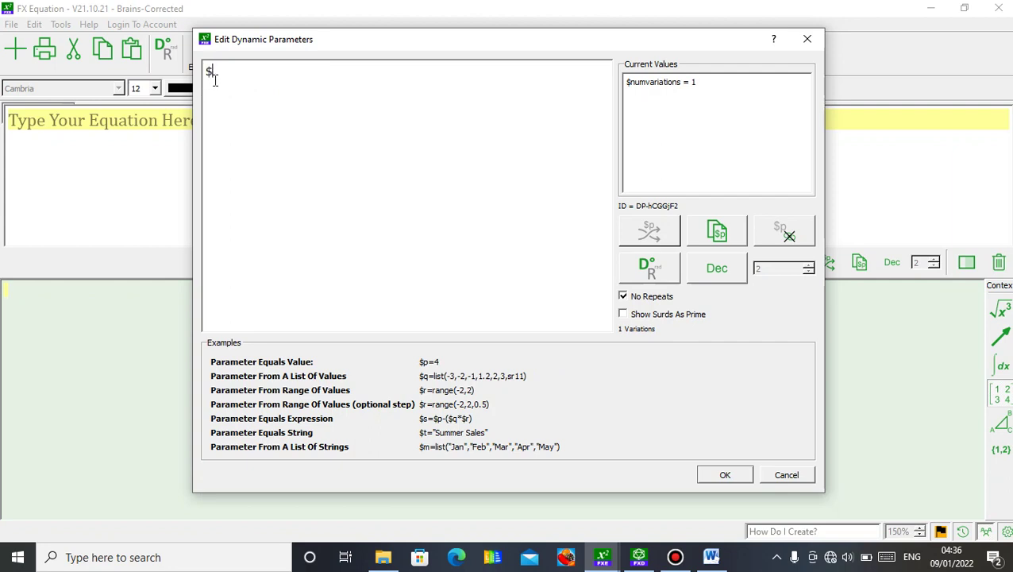
{"action": "type", "text": "a=l"}
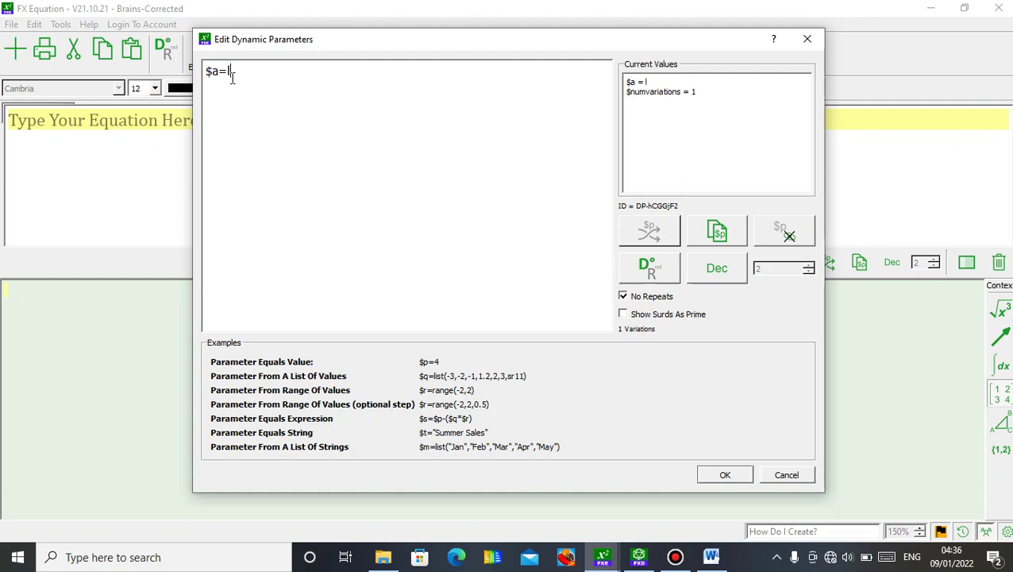
{"action": "type", "text": "ist()1,2,3"}
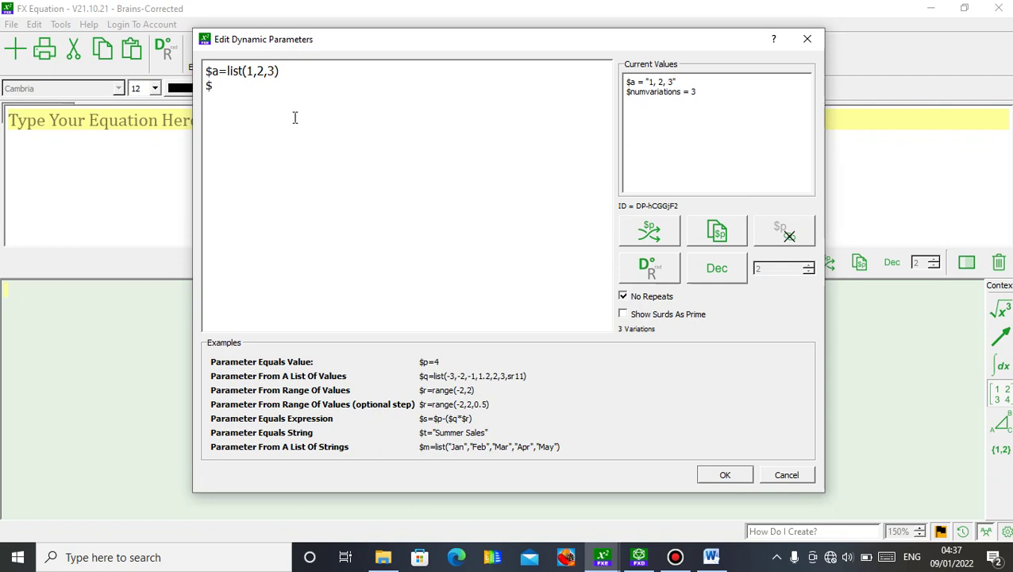
Step: Define a second dynamic parameter as $b=list(-2,-3,5,6)
{"action": "type", "text": "=list"}
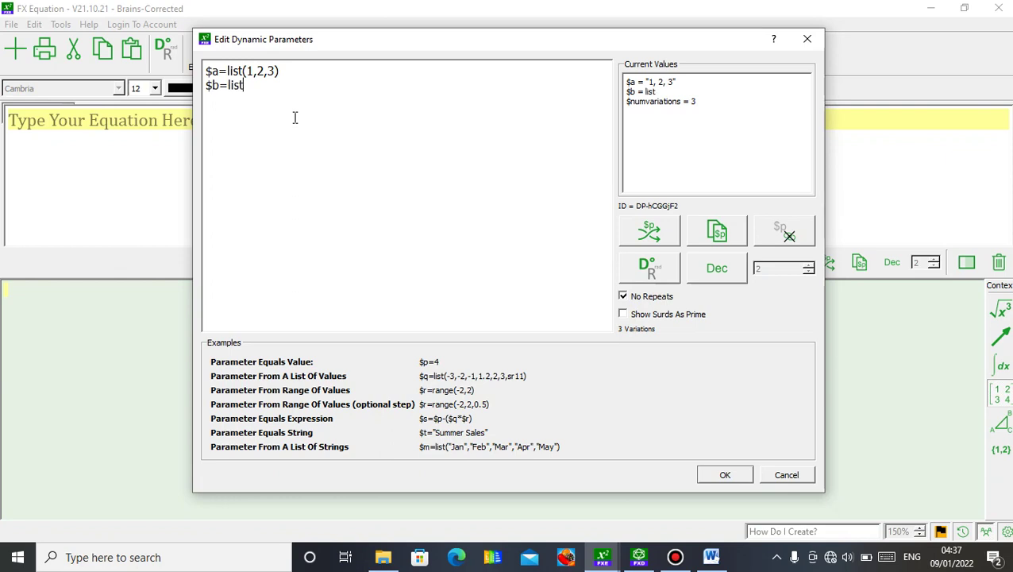
{"action": "type", "text": "()"}
{"action": "key", "text": "Left"}
{"action": "type", "text": "-2,-3,"}
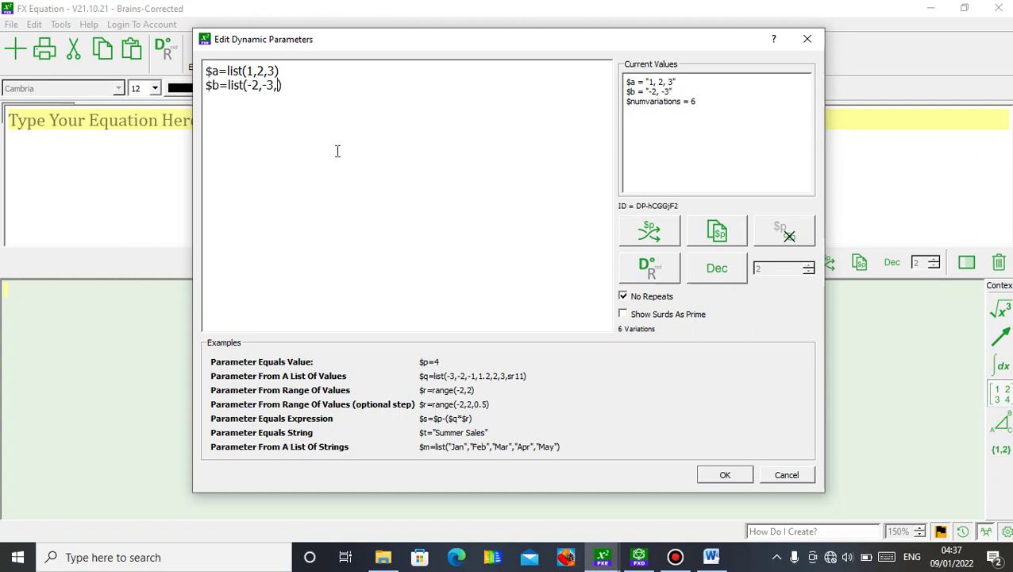
{"action": "type", "text": "5,6"}
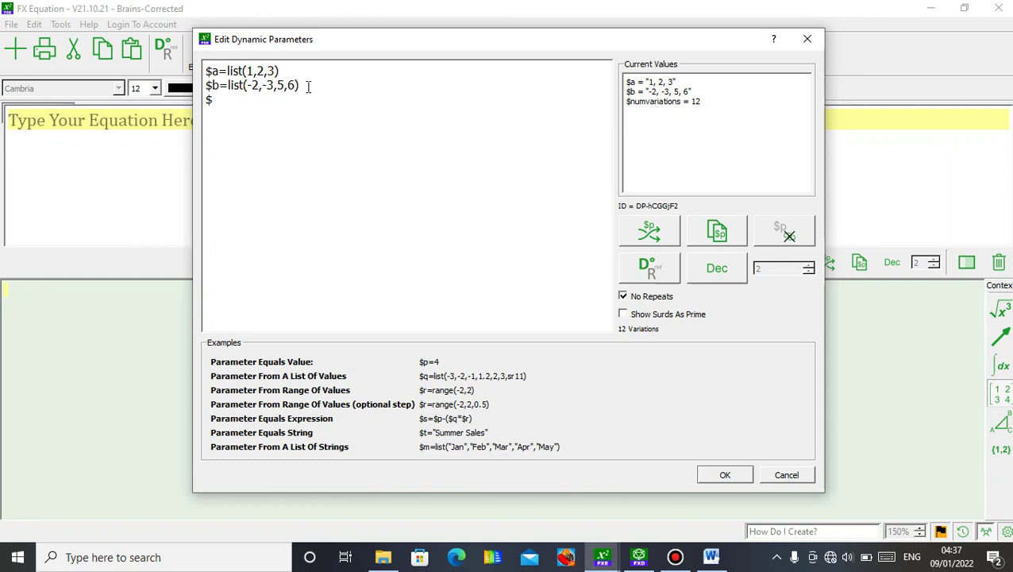
Step: Define a third dynamic parameter as $c=list(-1,-3,-5,1) and accept the parameter definitions
{"action": "type", "text": "=list"}
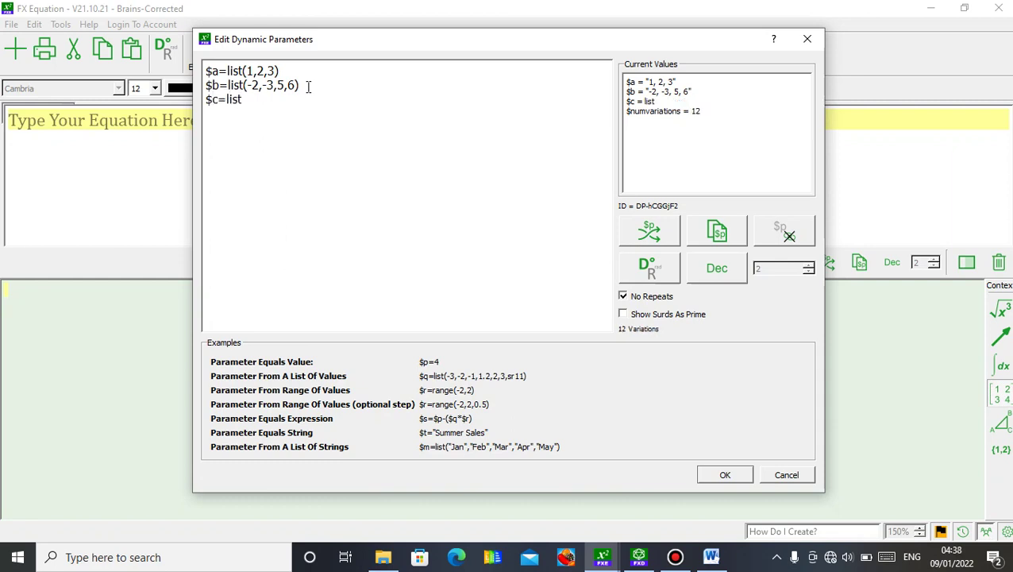
{"action": "type", "text": "("}
{"action": "type", "text": "-1,-3,-5"}
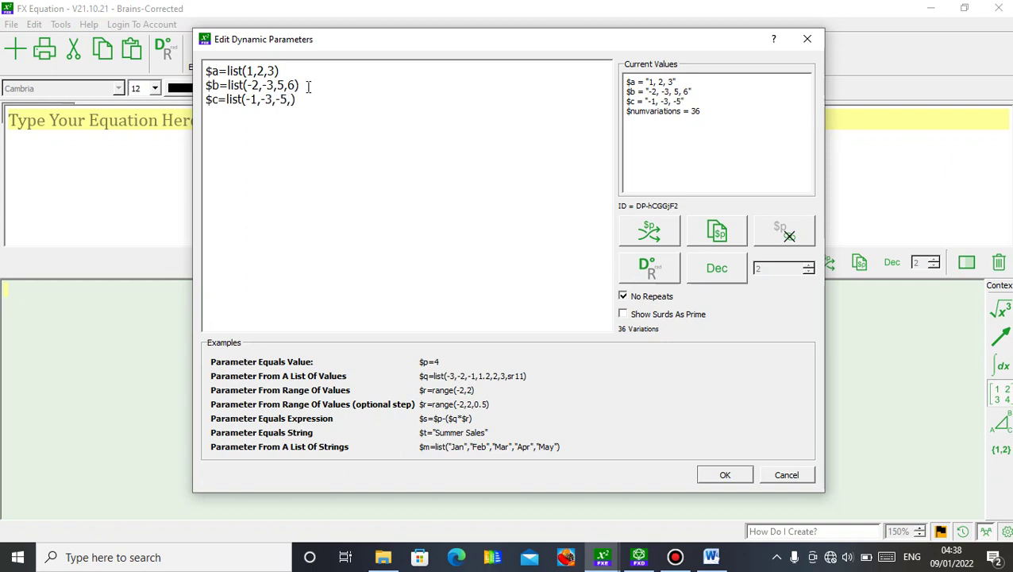
{"action": "type", "text": ",6"}
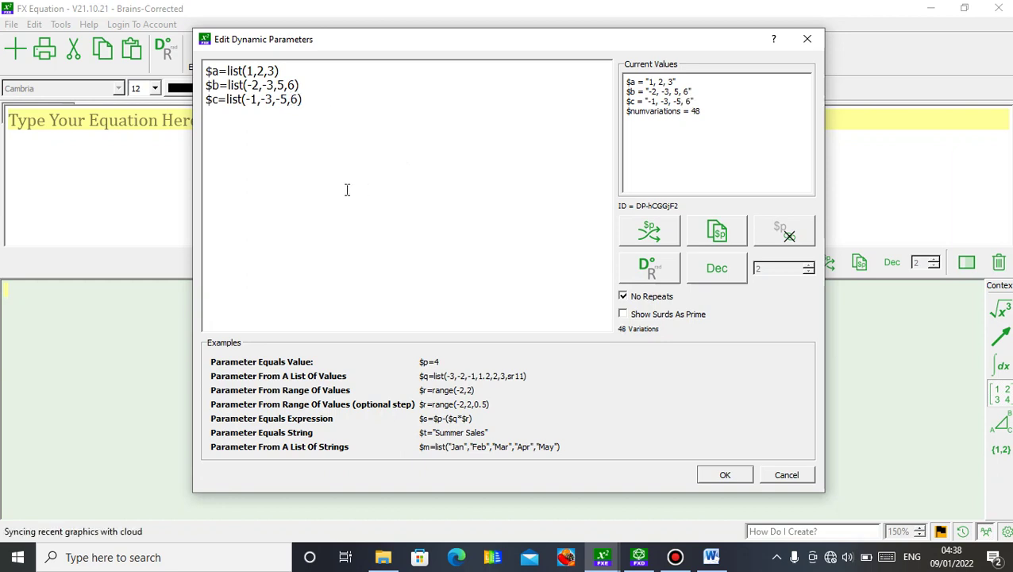
{"action": "key", "text": "BackSpace"}
{"action": "type", "text": "1"}
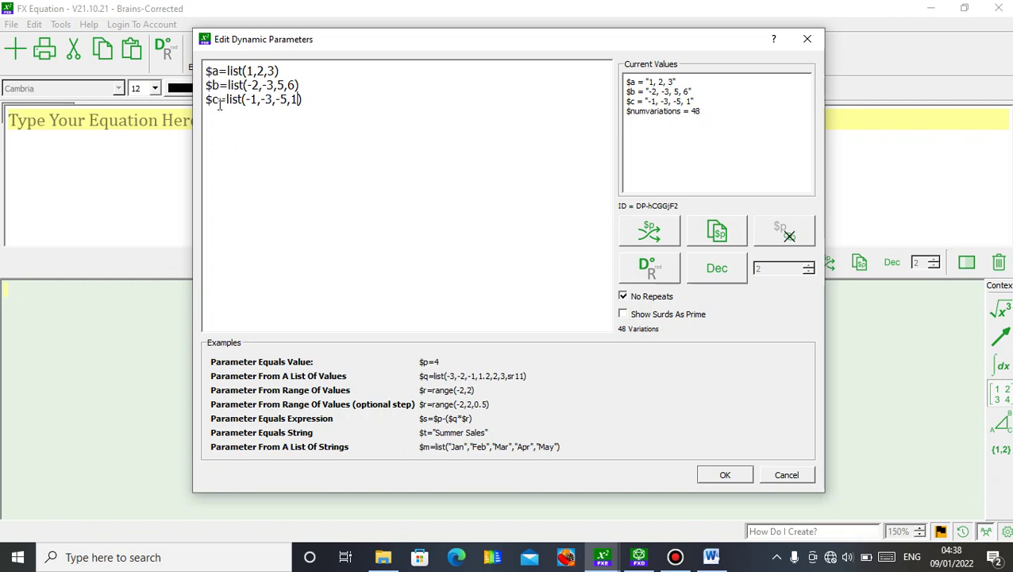
{"action": "left_click", "coordinate": [725, 474]}
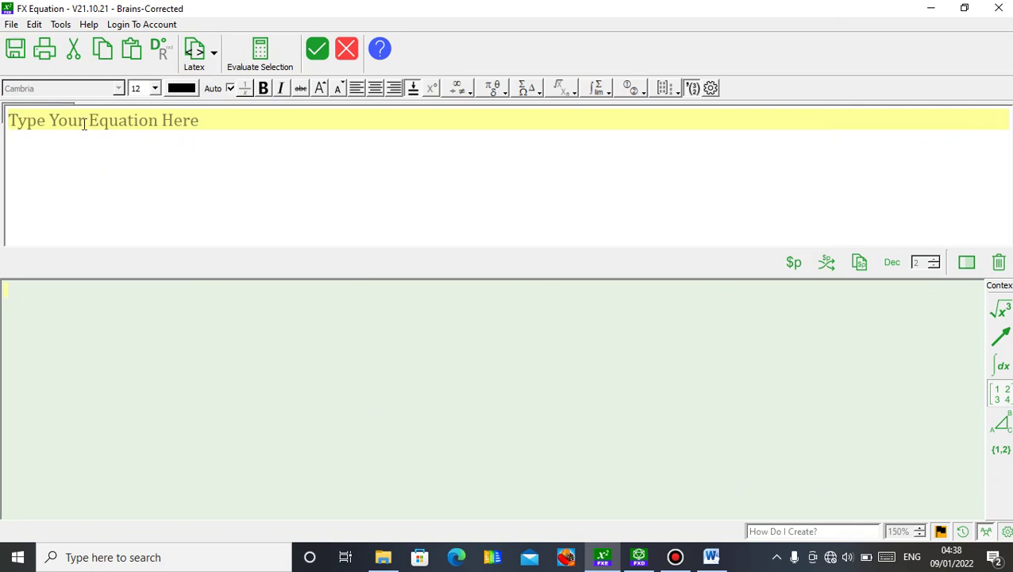
Step: Enter a=$a, b=$b and c=$c on one equation line, evenly spaced apart
{"action": "type", "text": "$a"}
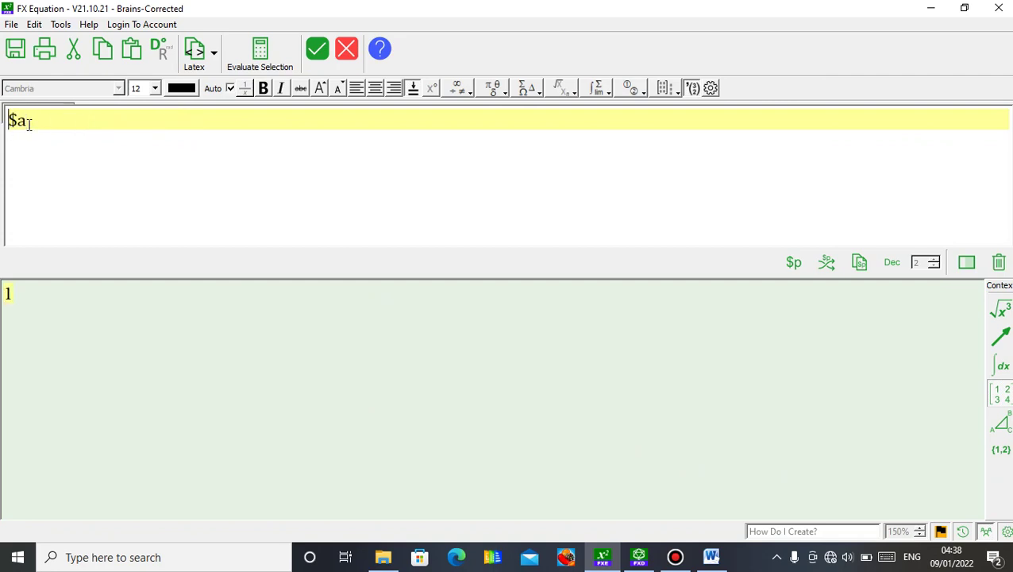
{"action": "type", "text": "a=$a"}
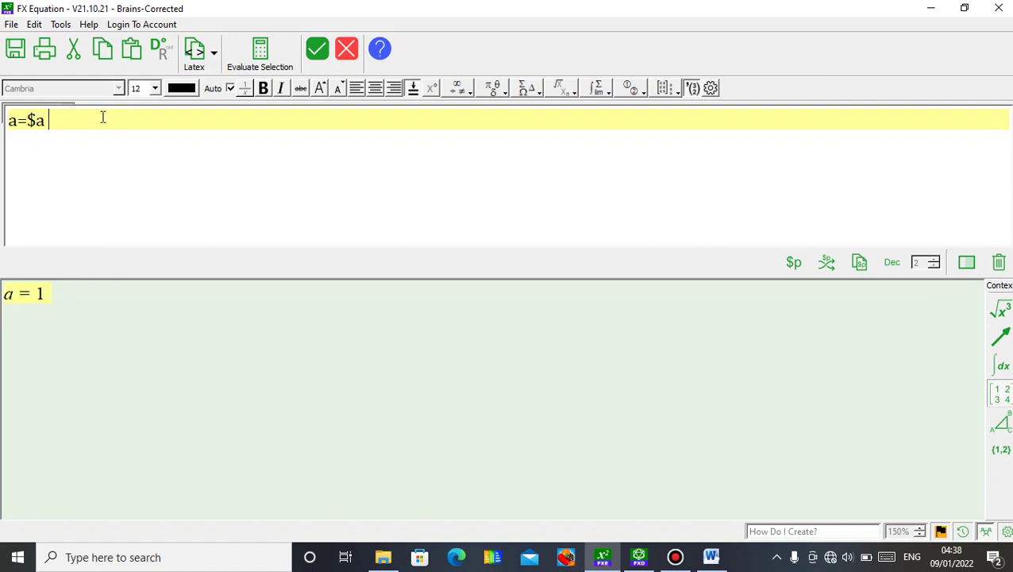
{"action": "type", "text": "   b=$b   c=$"}
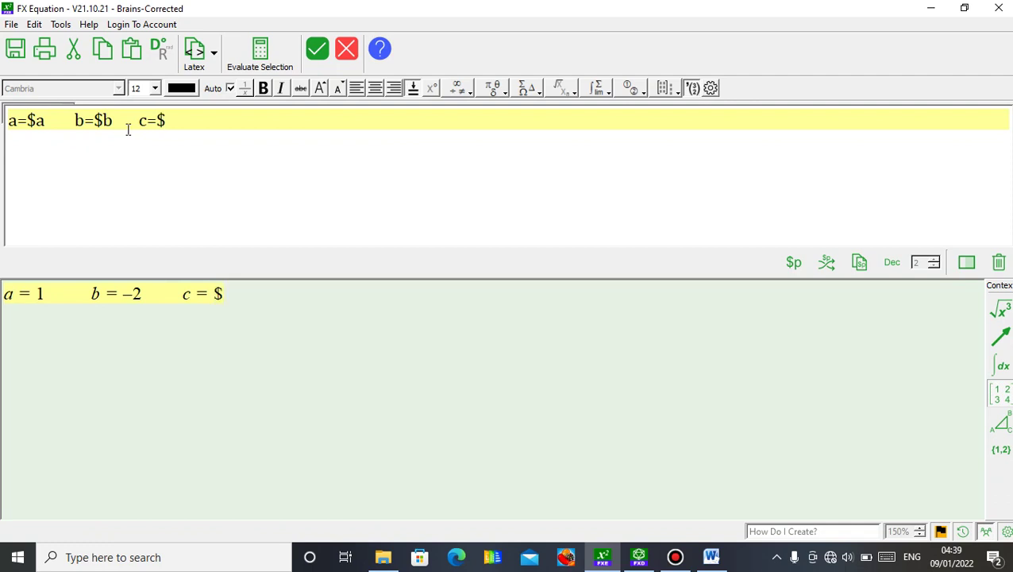
{"action": "type", "text": "c"}
{"action": "left_click", "coordinate": [122, 122]}
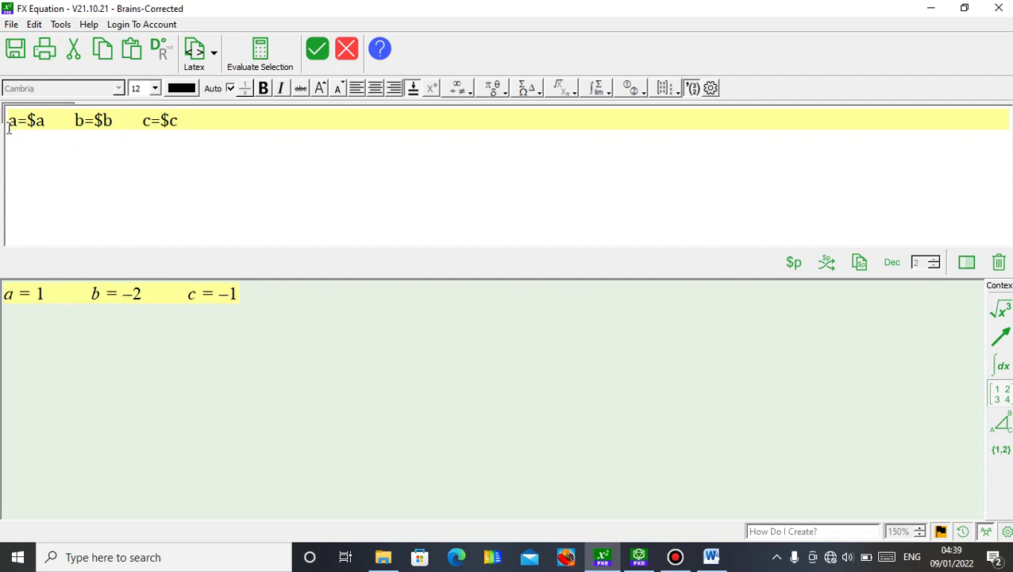
Step: Regenerate the dynamic parameters several times to produce new values for a, b and c
{"action": "left_click", "coordinate": [826, 265]}
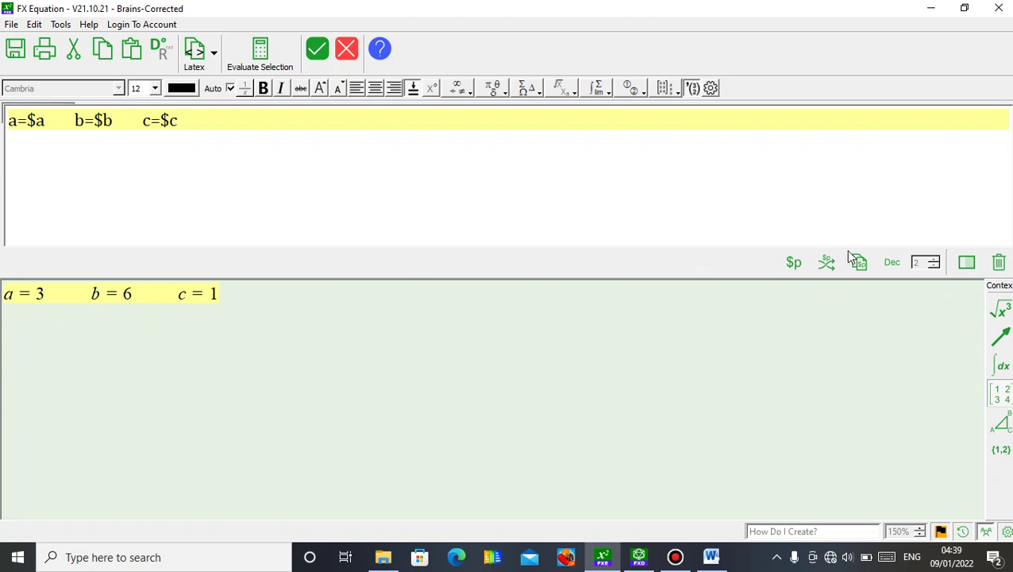
{"action": "left_click", "coordinate": [830, 268]}
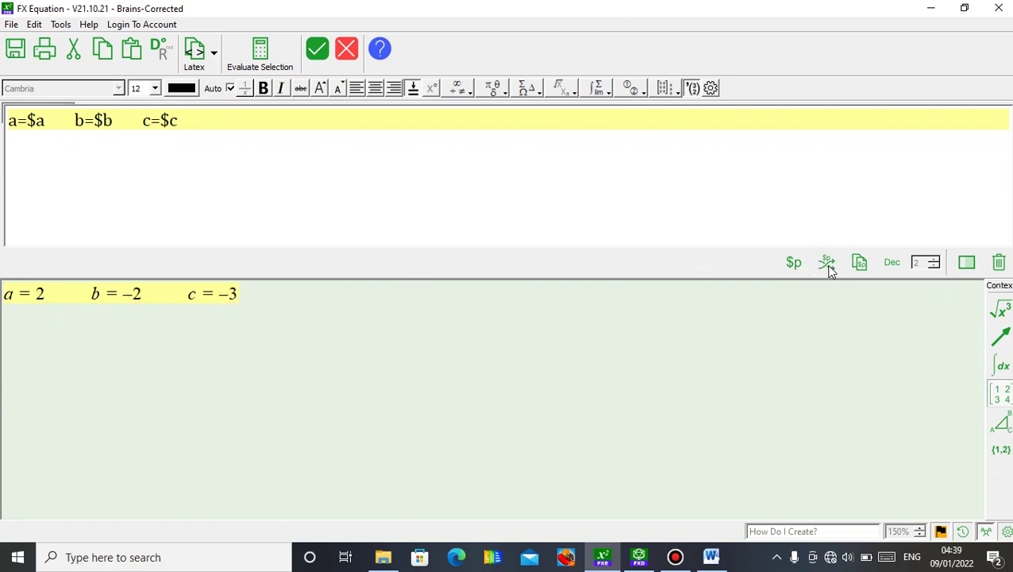
{"action": "left_click", "coordinate": [831, 270]}
{"action": "left_click", "coordinate": [830, 268]}
{"action": "left_click", "coordinate": [829, 266]}
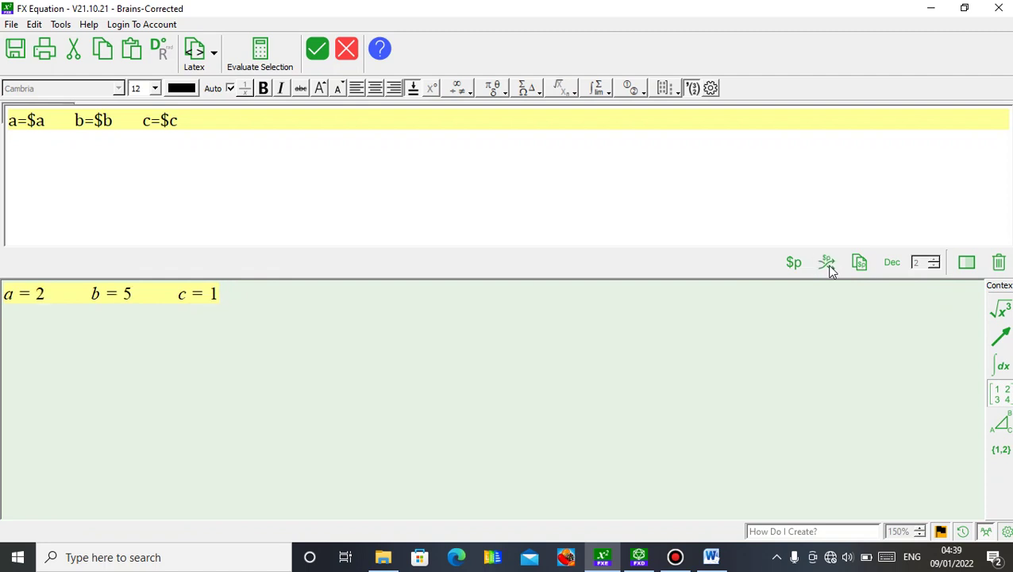
{"action": "left_click", "coordinate": [828, 267]}
{"action": "left_click", "coordinate": [828, 267]}
Step: Review the dynamic parameter definitions, then insert the a, b, c equation into the document
{"action": "left_click", "coordinate": [796, 263]}
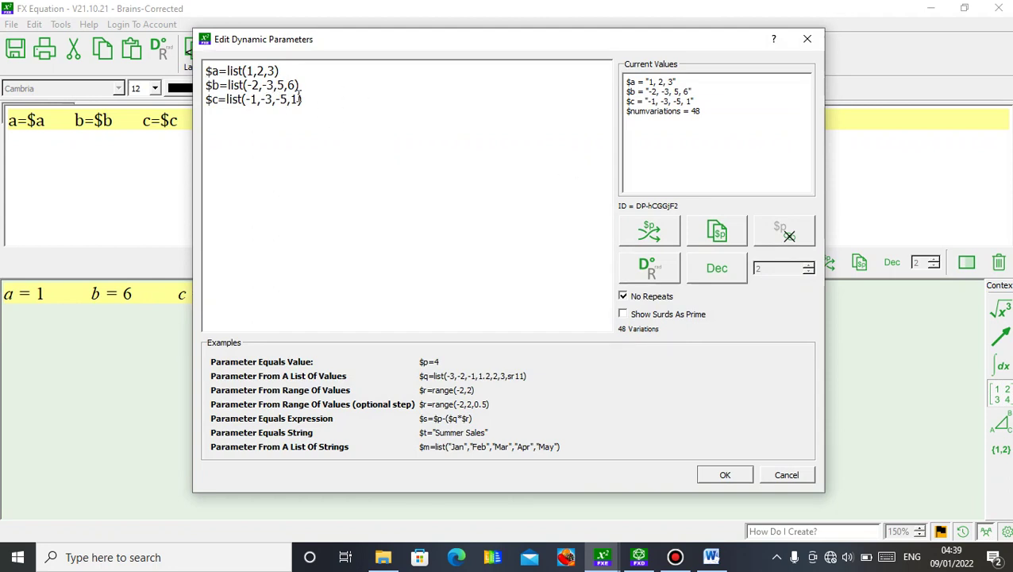
{"action": "left_click", "coordinate": [725, 474]}
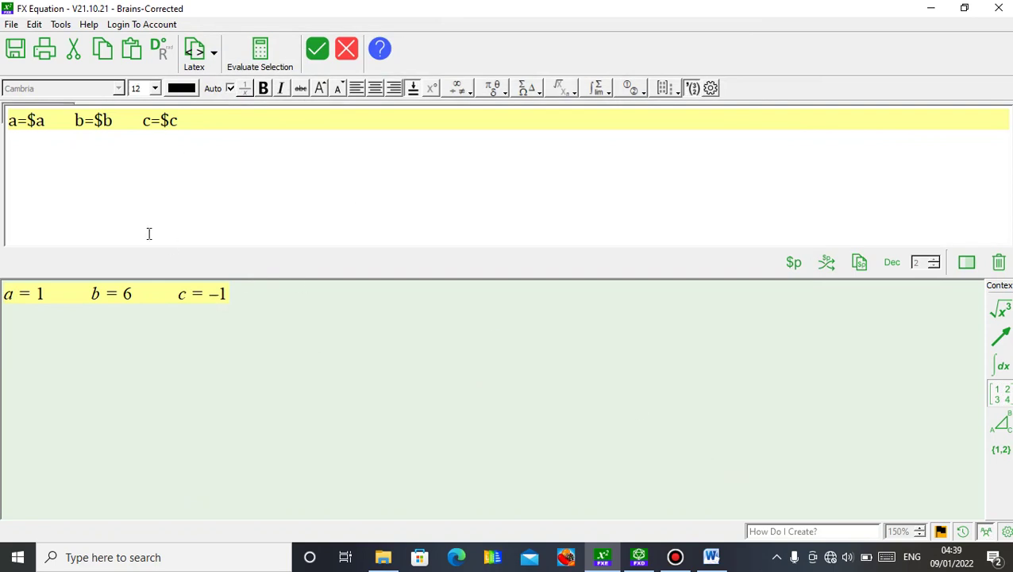
{"action": "left_click", "coordinate": [317, 54]}
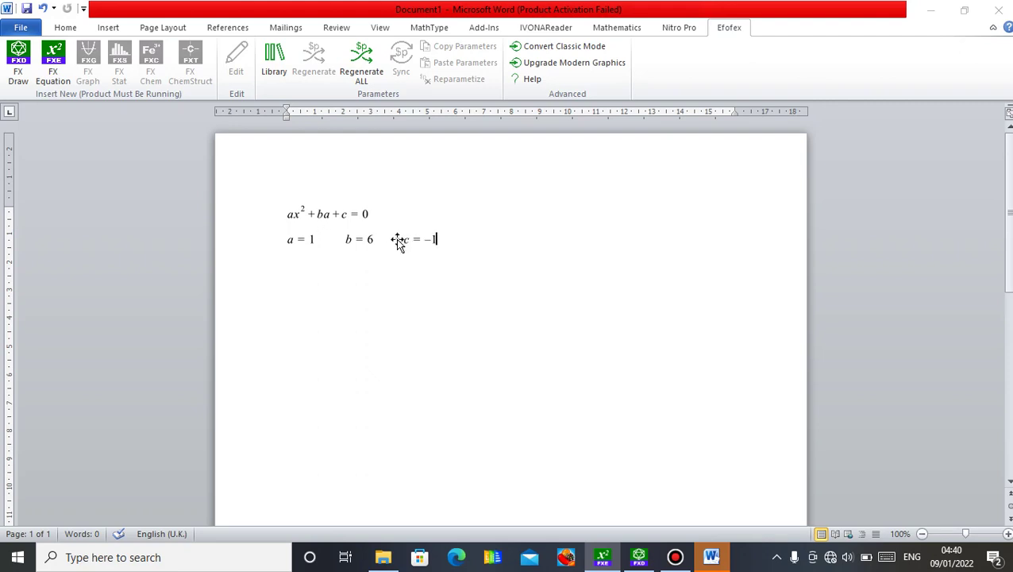
Step: Edit the quadratic equation in the document to $ax2+$ba+$c=0 and update it there
{"action": "left_click", "coordinate": [340, 216]}
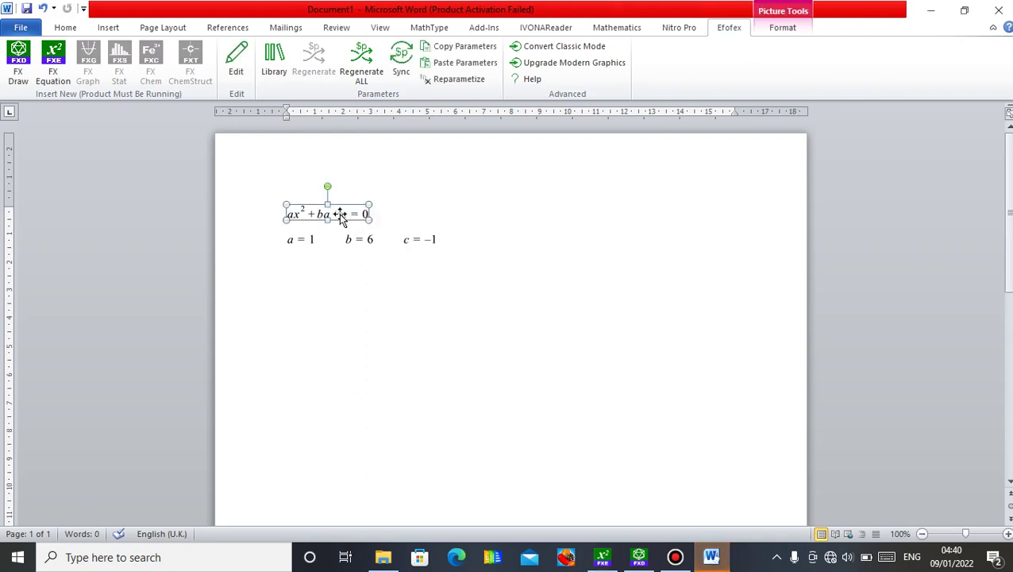
{"action": "left_click", "coordinate": [247, 77]}
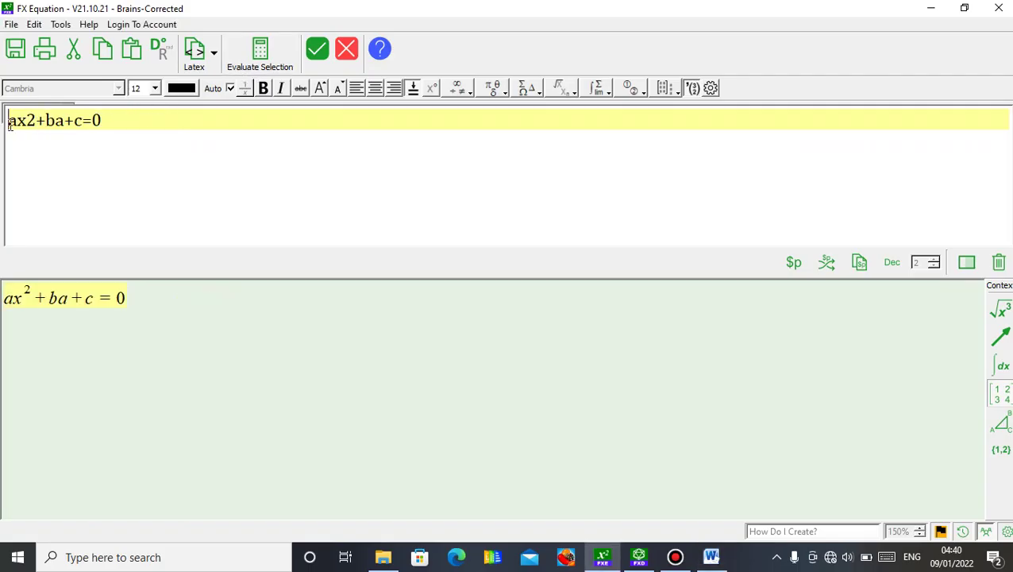
{"action": "type", "text": "$"}
{"action": "key", "text": "Right"}
{"action": "key", "text": "Right"}
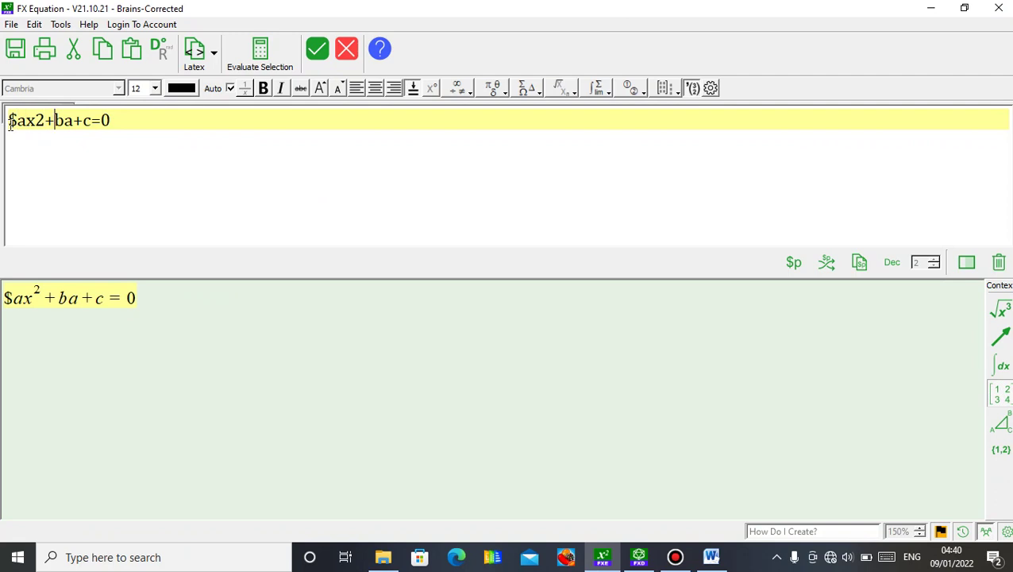
{"action": "type", "text": "$ba+"}
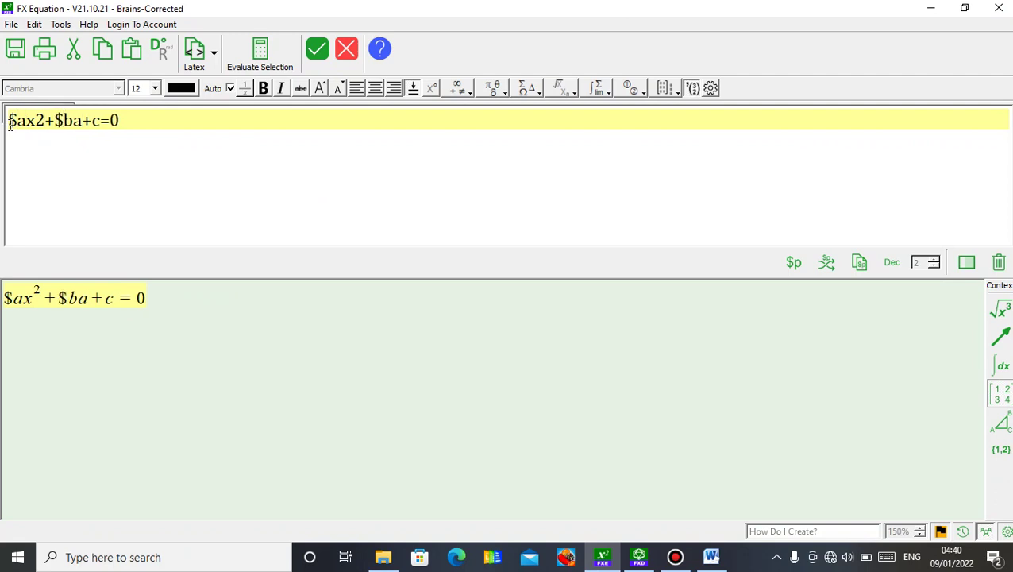
{"action": "type", "text": "$"}
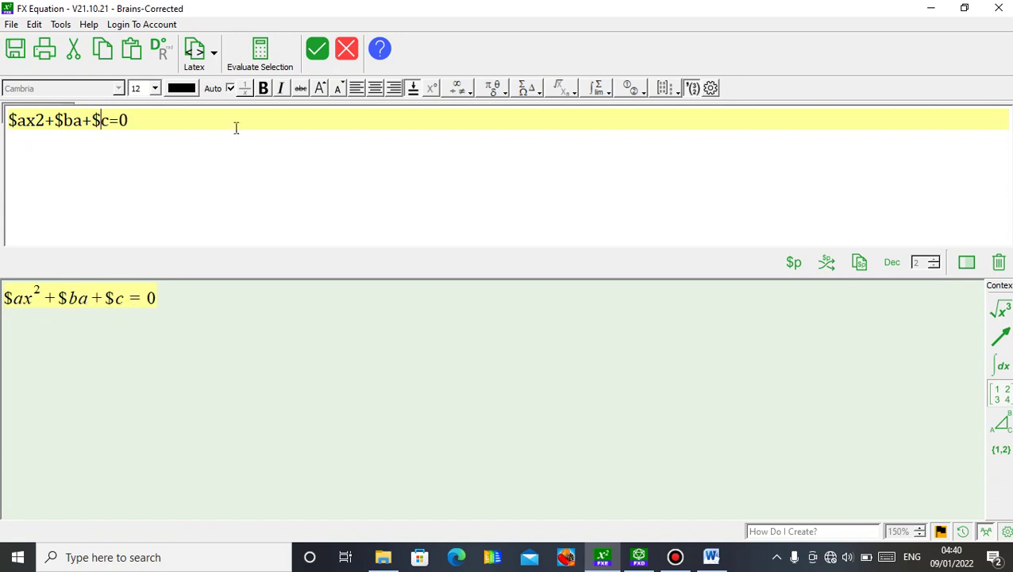
{"action": "left_click", "coordinate": [311, 61]}
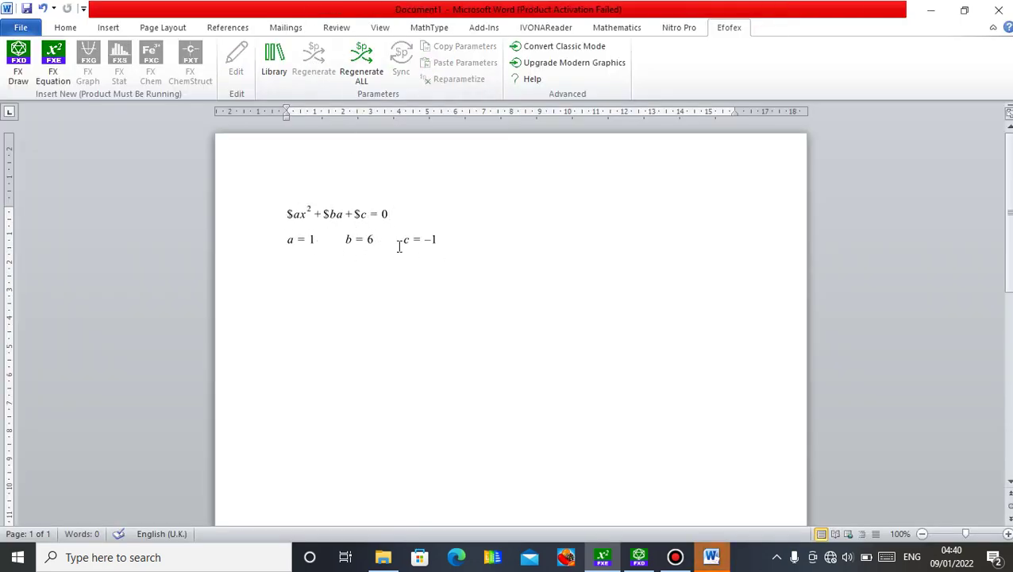
{"action": "left_click", "coordinate": [383, 244]}
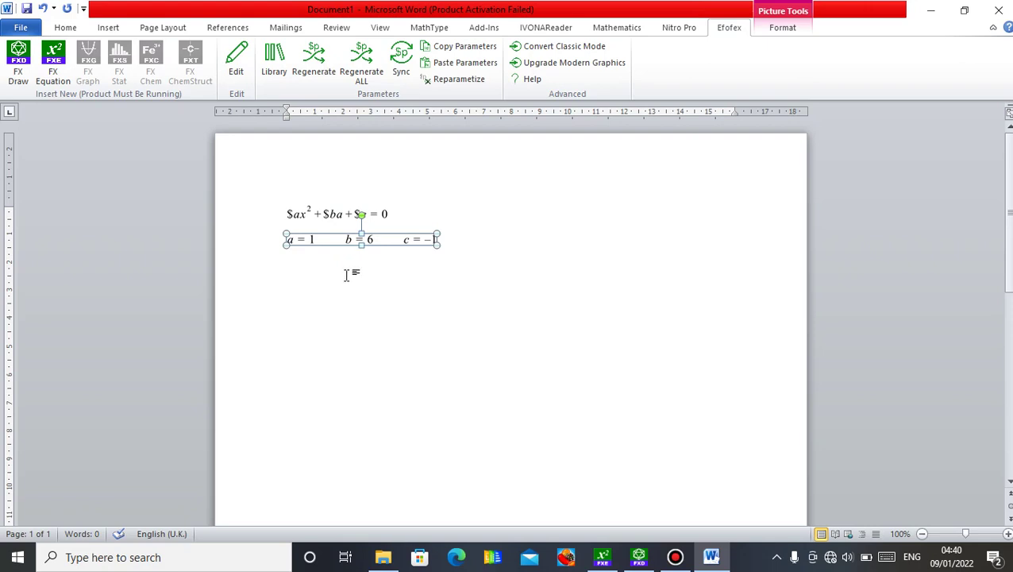
{"action": "left_click", "coordinate": [457, 238]}
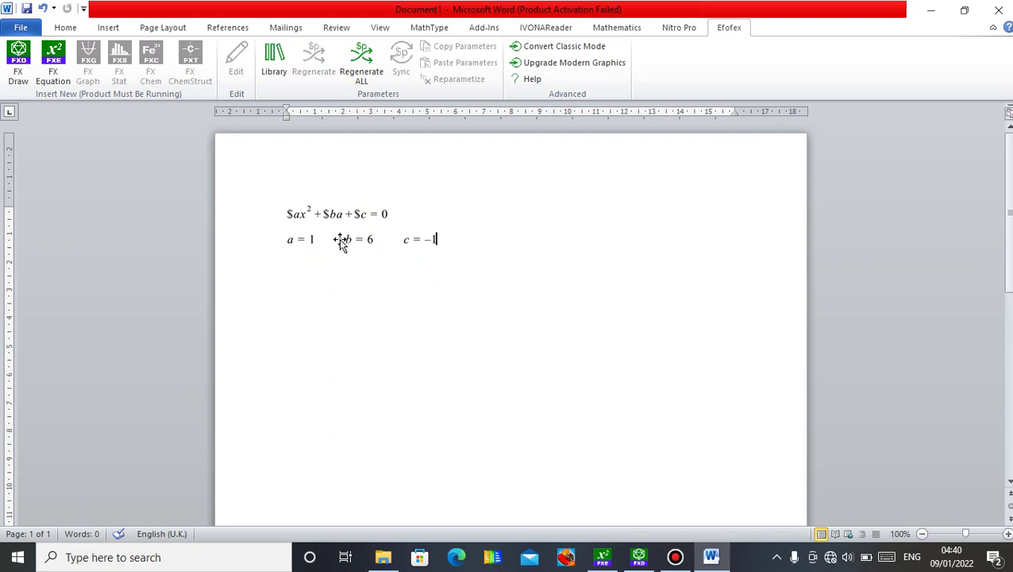
{"action": "left_click", "coordinate": [390, 240]}
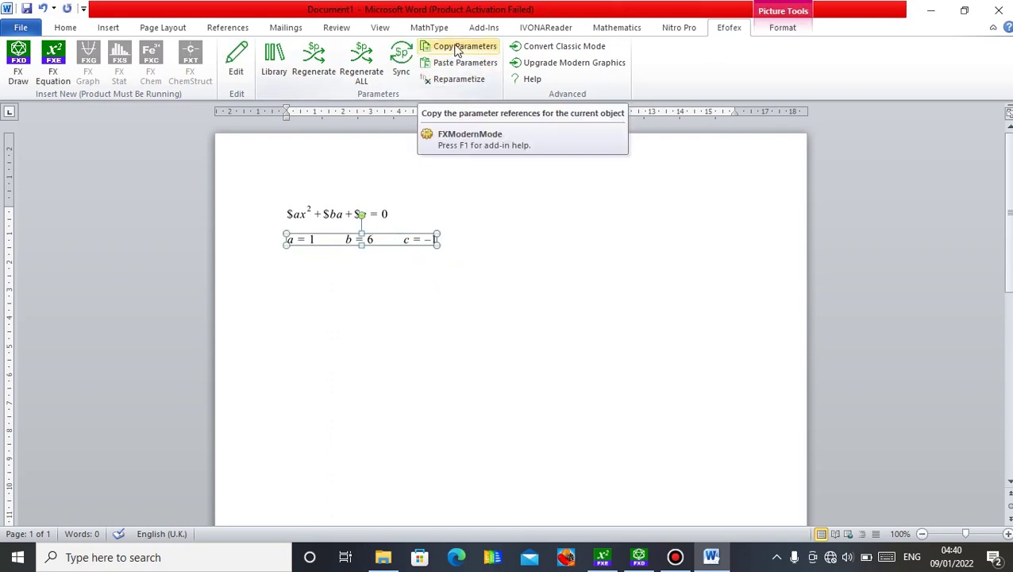
{"action": "left_click", "coordinate": [485, 238]}
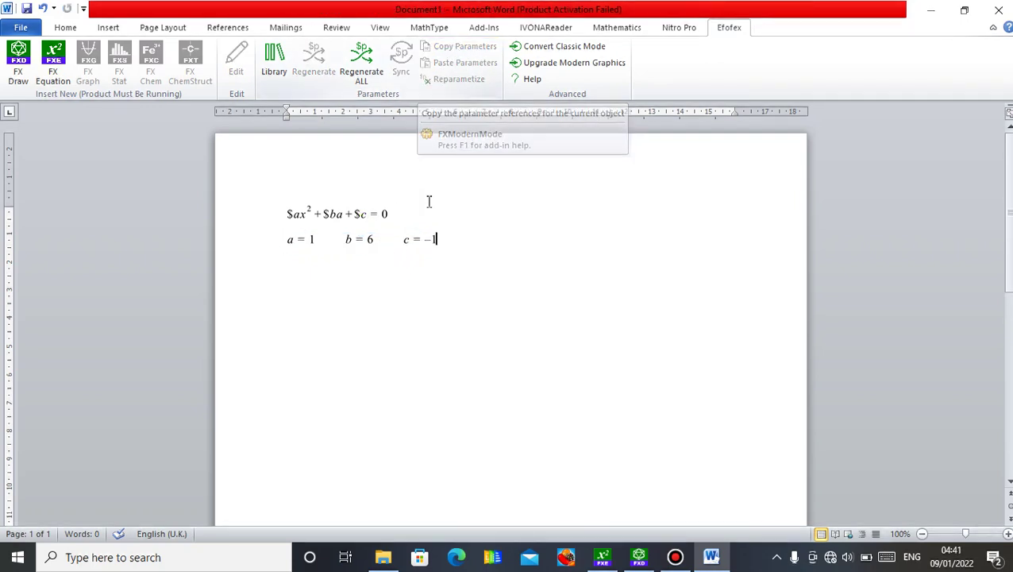
Step: Copy the parameter references from the a, b, c equation and paste them onto the quadratic equation above it
{"action": "left_click", "coordinate": [397, 241]}
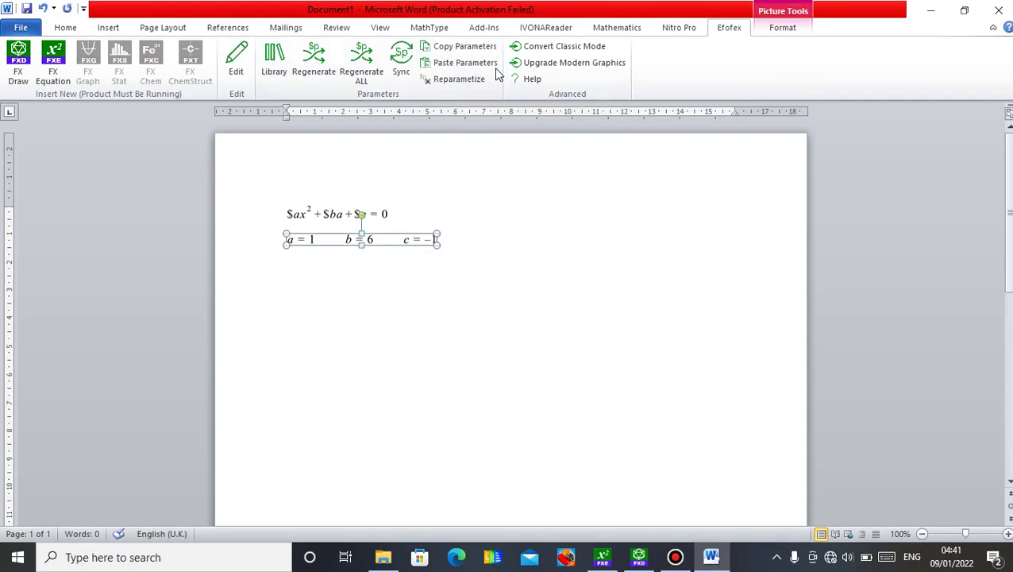
{"action": "left_click", "coordinate": [448, 51]}
{"action": "left_click", "coordinate": [316, 219]}
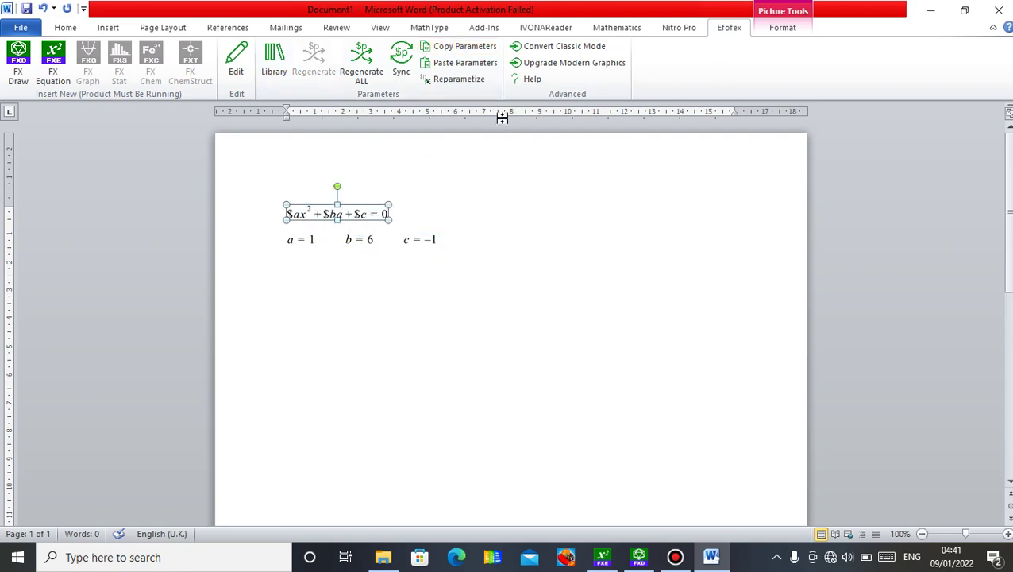
{"action": "left_click", "coordinate": [466, 68]}
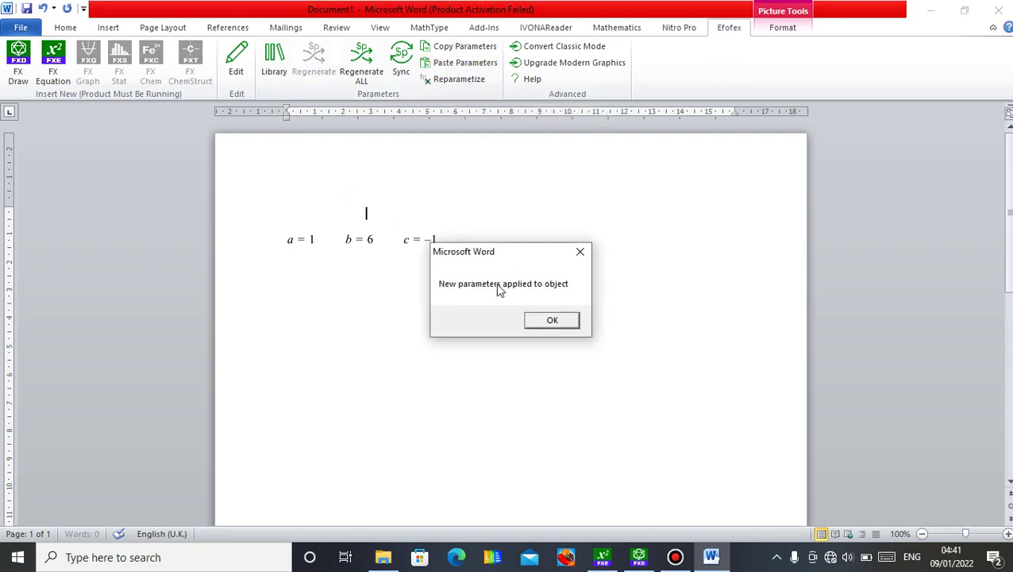
{"action": "left_click", "coordinate": [543, 323]}
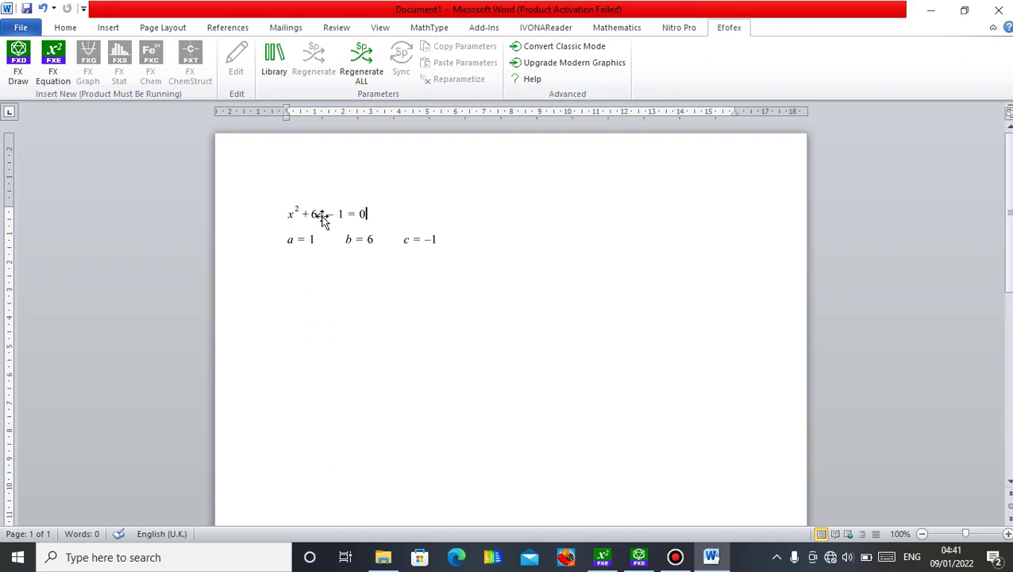
Step: Edit the quadratic equation so its middle term reads $bx, and update it in the document
{"action": "left_click", "coordinate": [323, 216]}
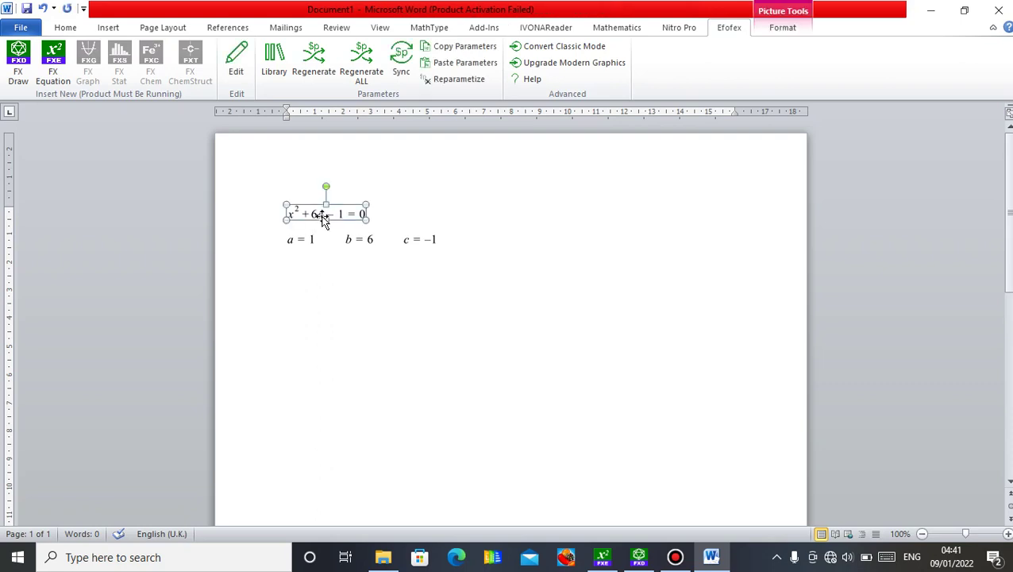
{"action": "left_click", "coordinate": [237, 72]}
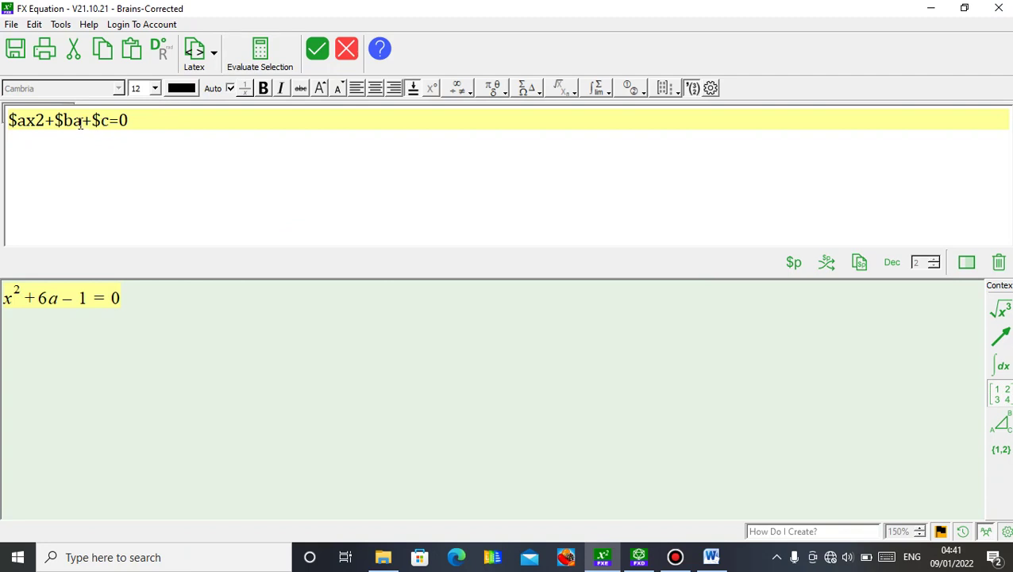
{"action": "key", "text": "BackSpace"}
{"action": "type", "text": "x"}
{"action": "left_click", "coordinate": [315, 56]}
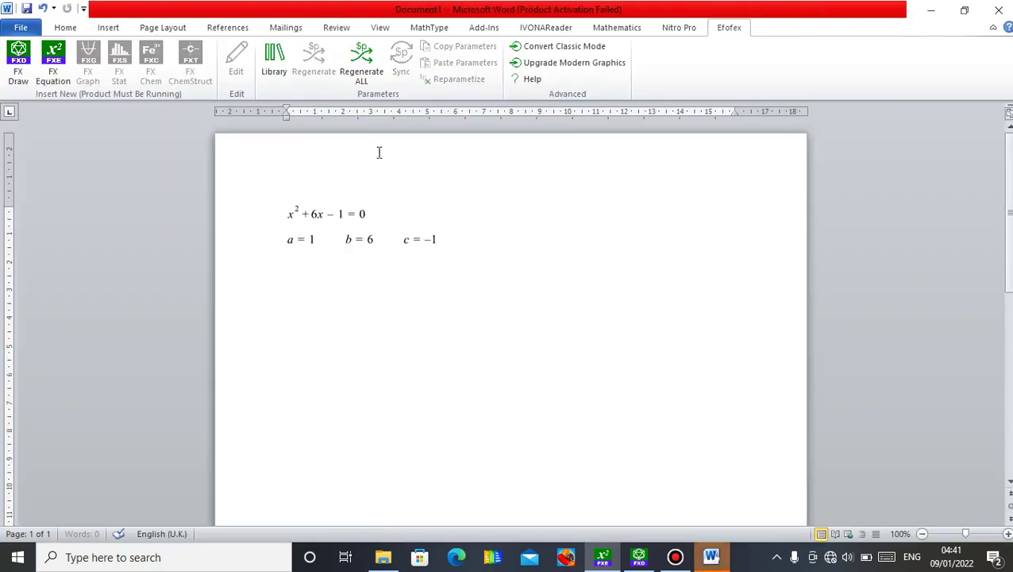